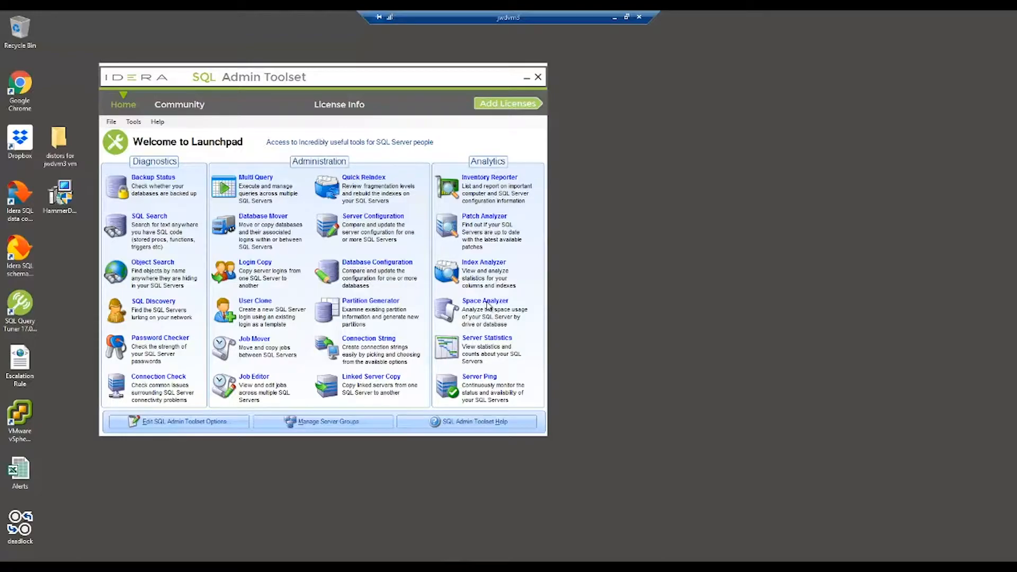
- Load the server configuration for the Test Group 1 server group in Server Configuration and display the settings of JWDVM3
left_click(361, 227)
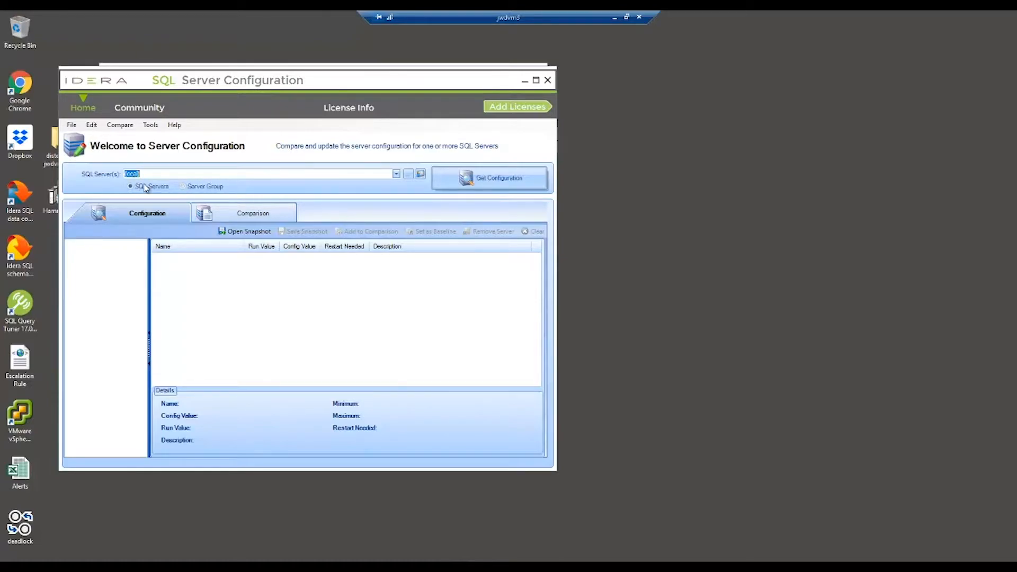
left_click(184, 188)
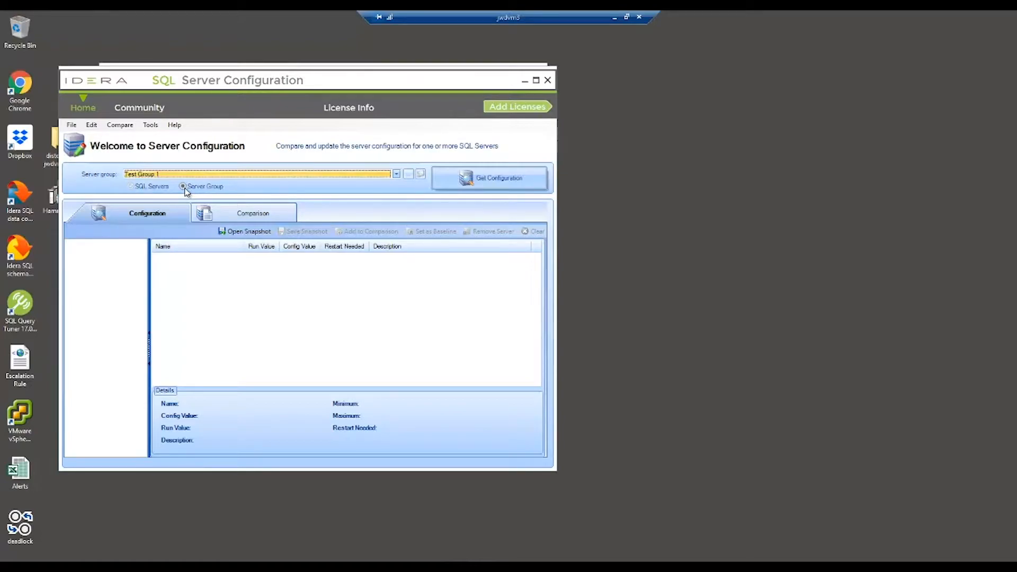
left_click(489, 180)
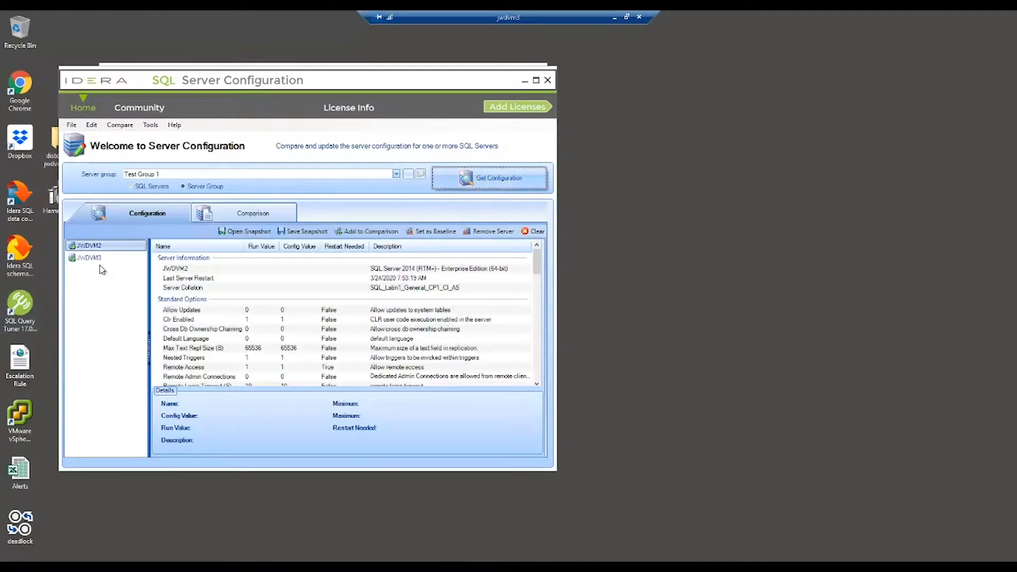
left_click(89, 259)
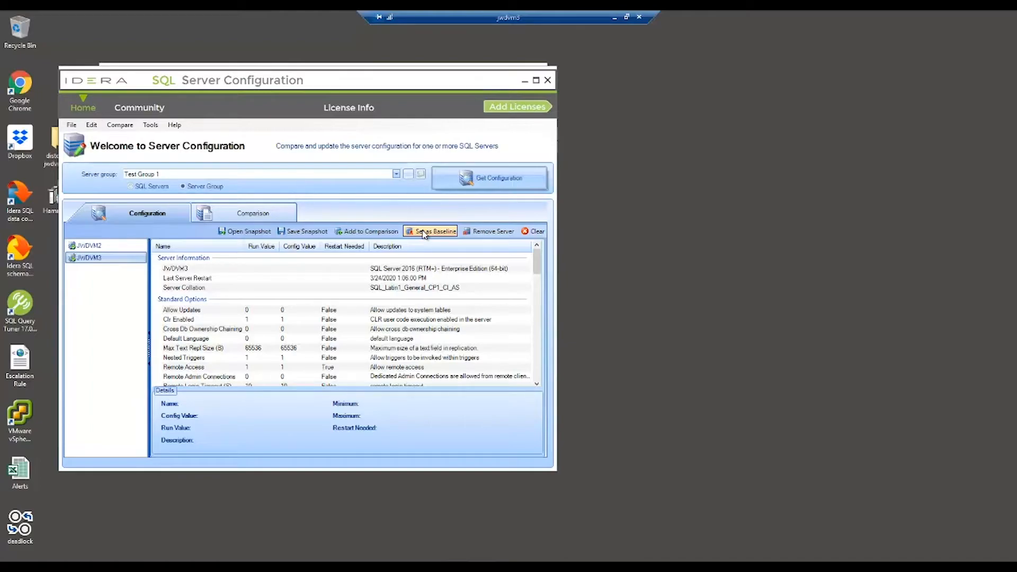
- Review the side-by-side configuration comparison of JWDVM2 and JWDVM3, and close Server Configuration
left_click(251, 216)
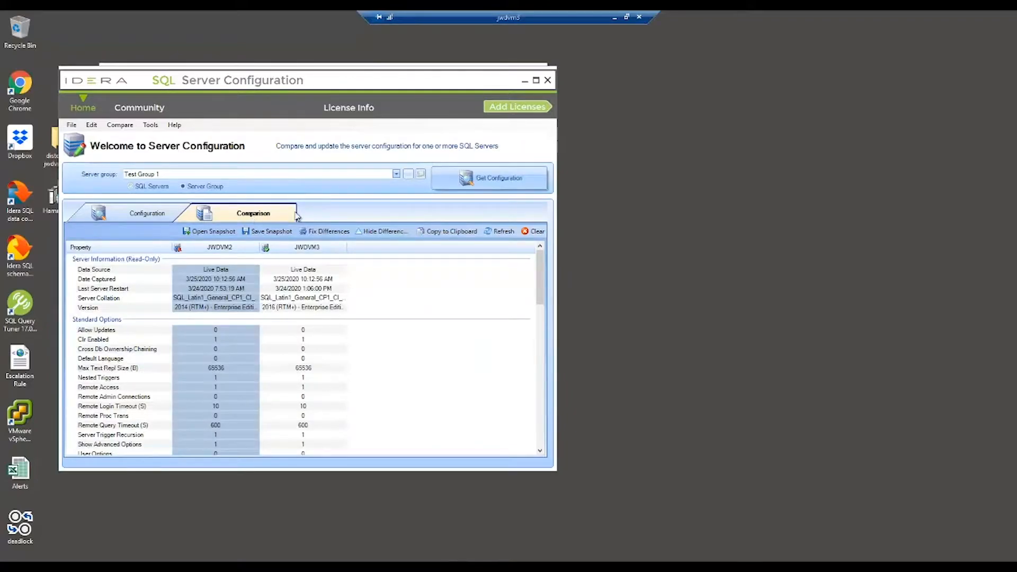
mouse_move(541, 272)
left_mouse_down()
mouse_move(538, 405)
mouse_move(525, 269)
left_mouse_up()
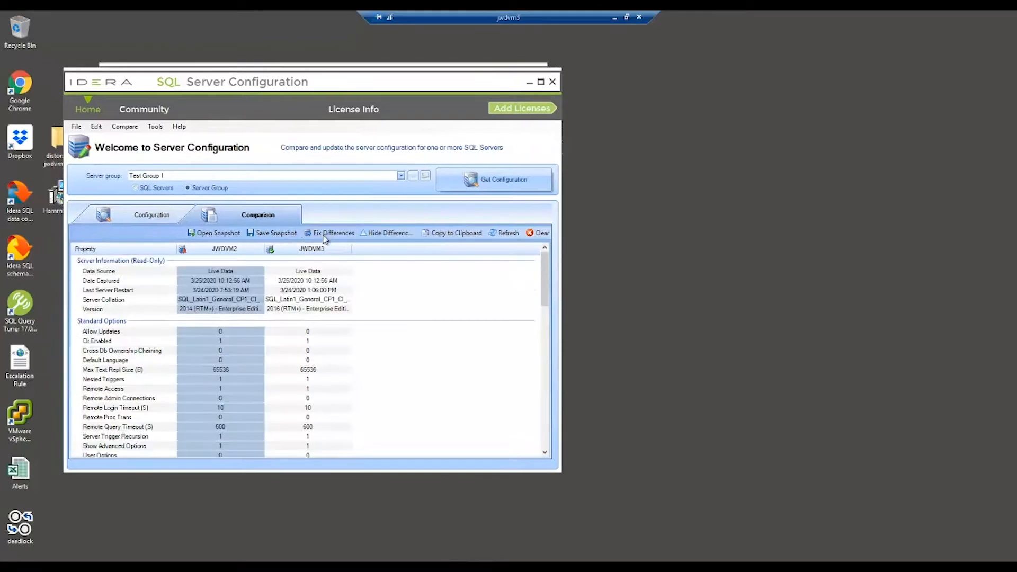
left_click(552, 81)
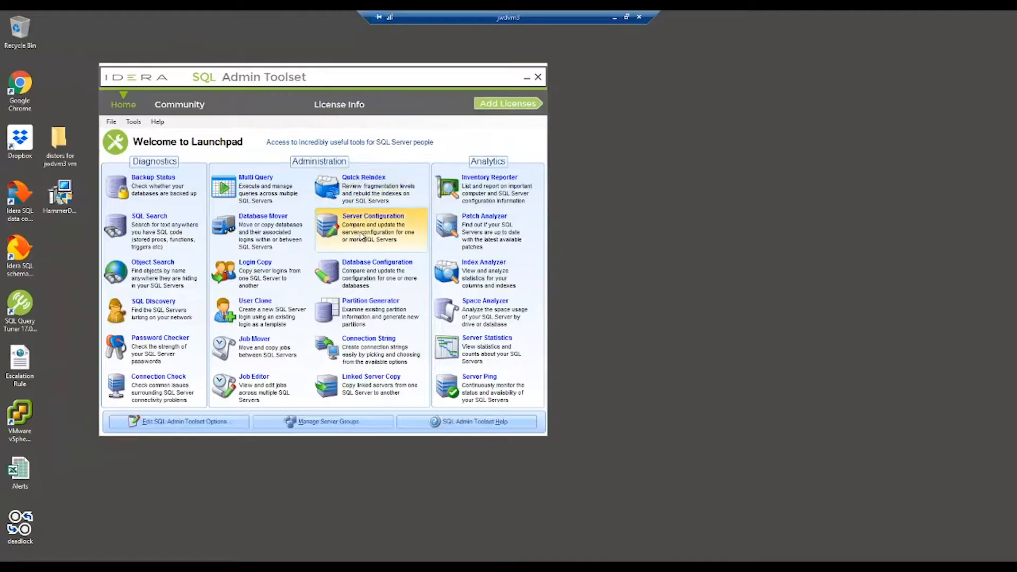
- Load the database configurations of the (local) SQL Server in Database Configuration, leaving the connection credentials as they are
left_click(373, 272)
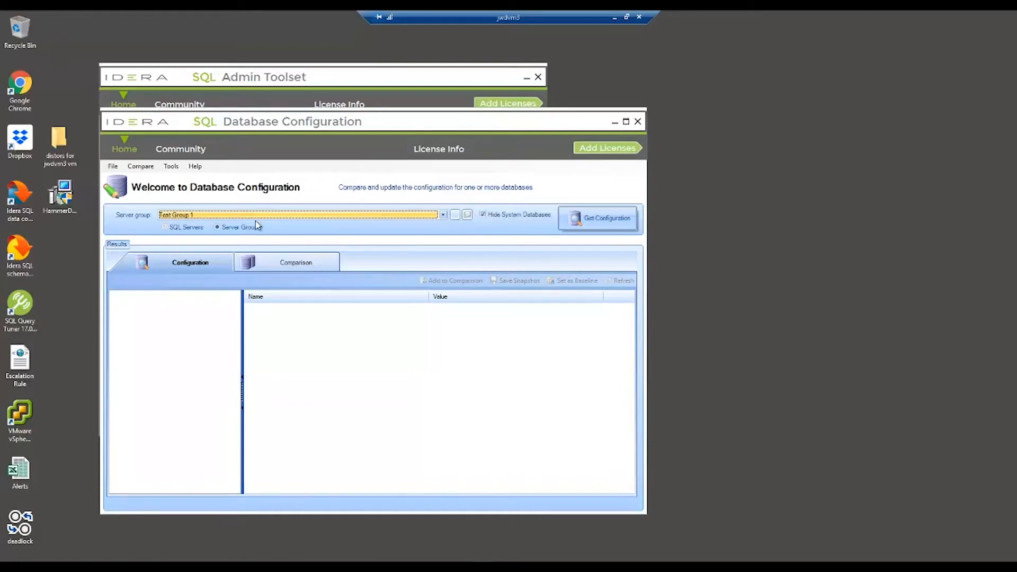
left_click(165, 228)
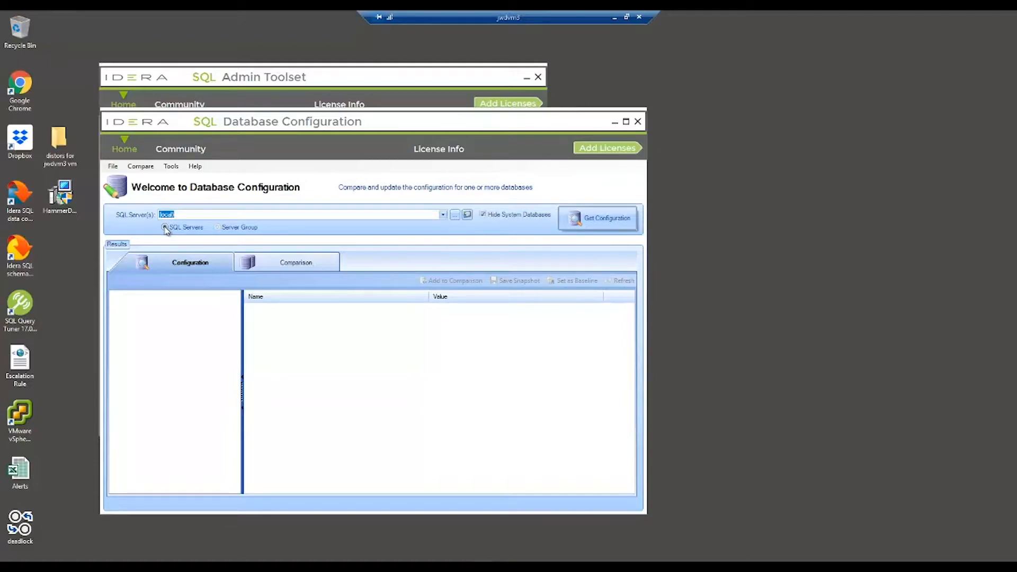
left_click(466, 215)
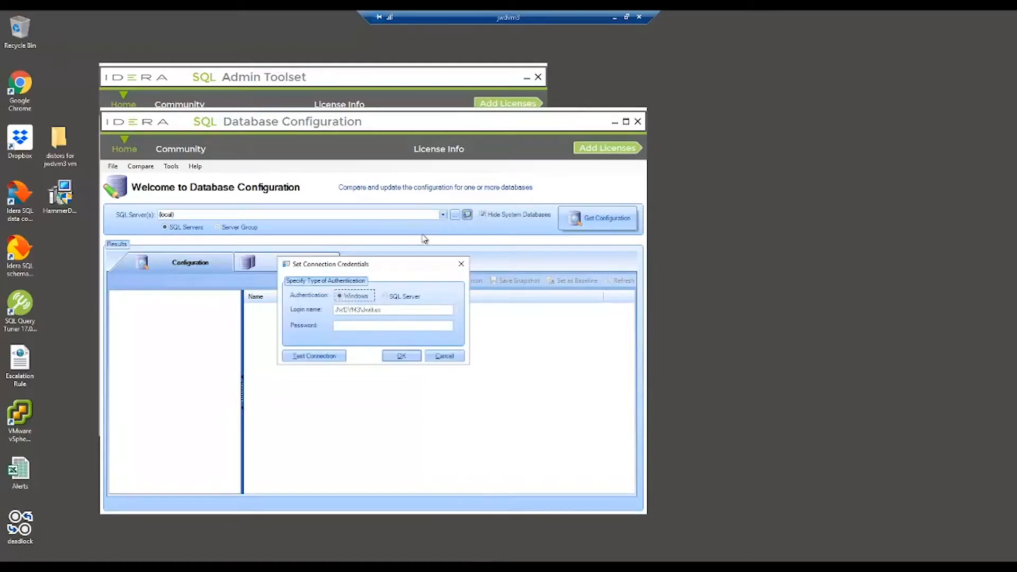
left_click(437, 360)
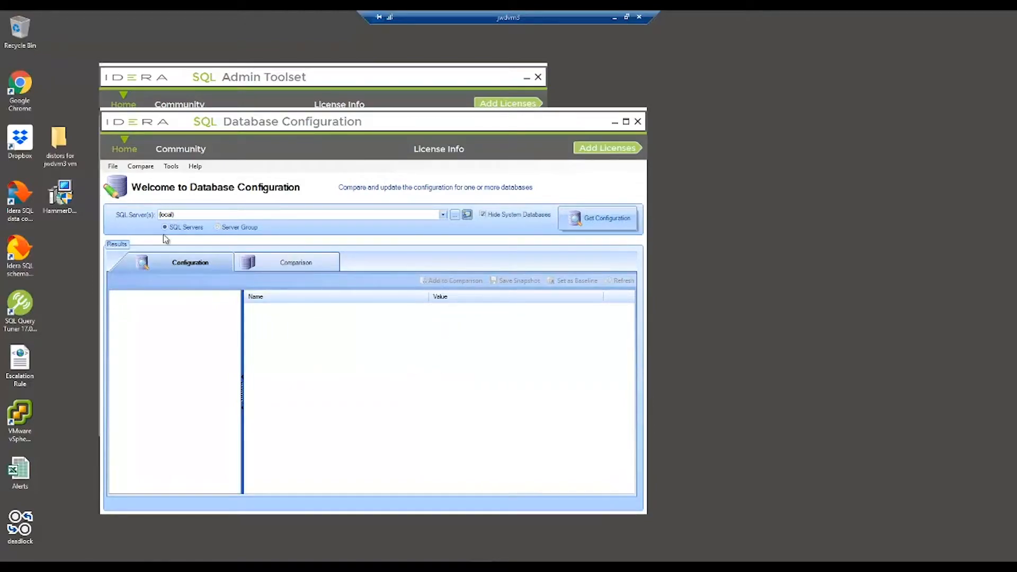
left_click(603, 221)
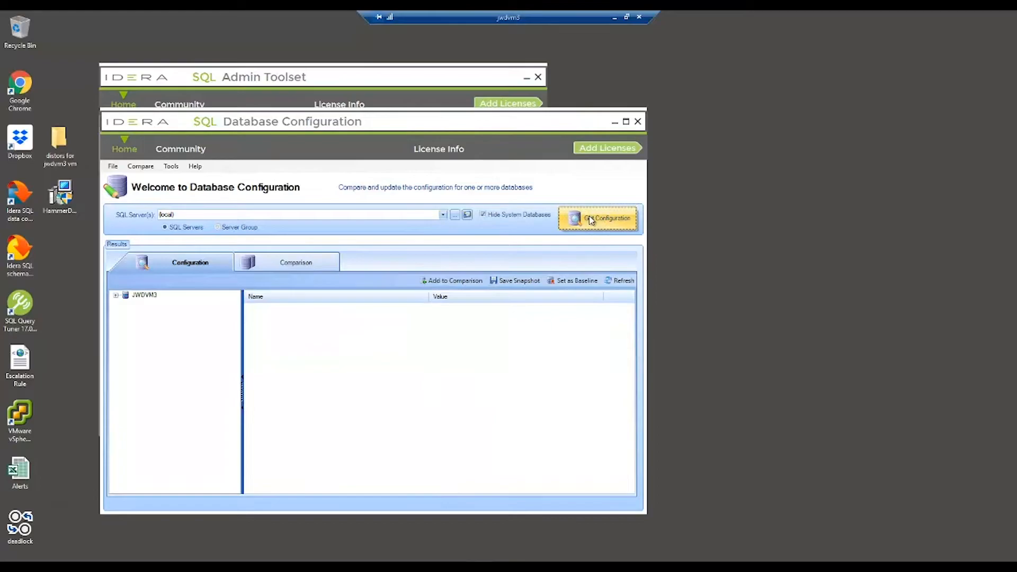
- Expand the JWDVM3 databases and examine the configuration values of Financial_Records and NEWCORP_DATA
left_click(116, 295)
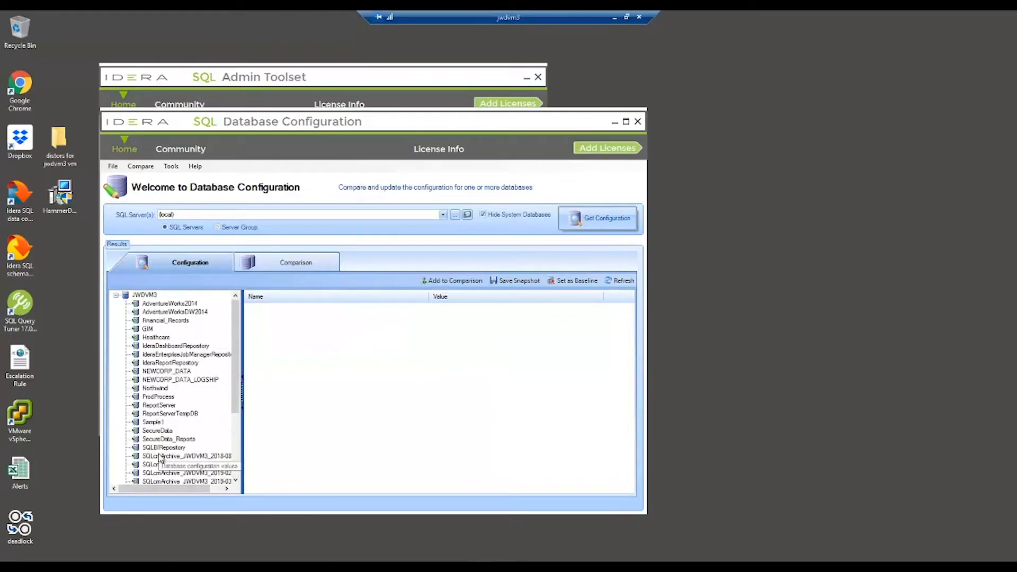
left_click(165, 321)
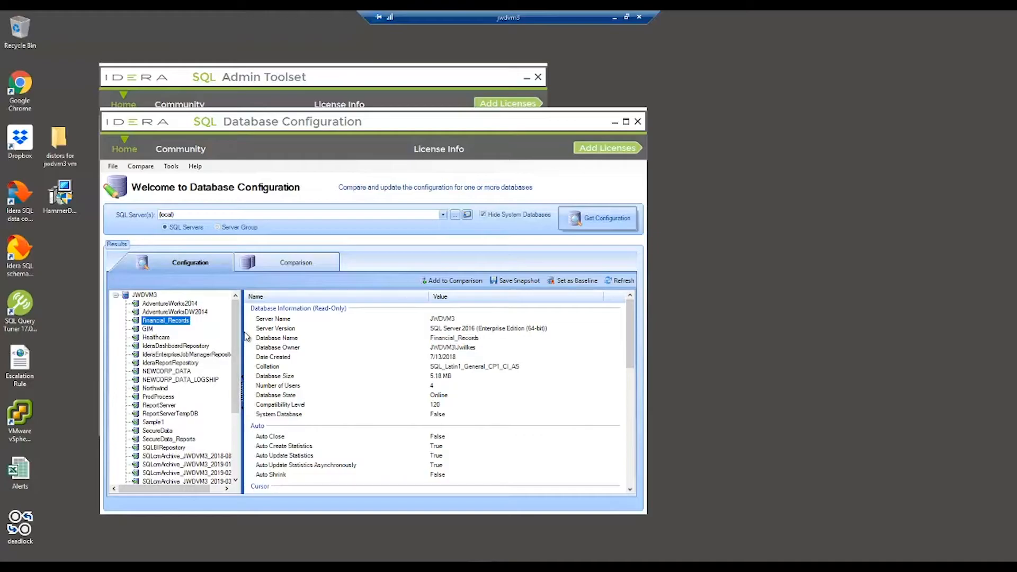
left_click(154, 372)
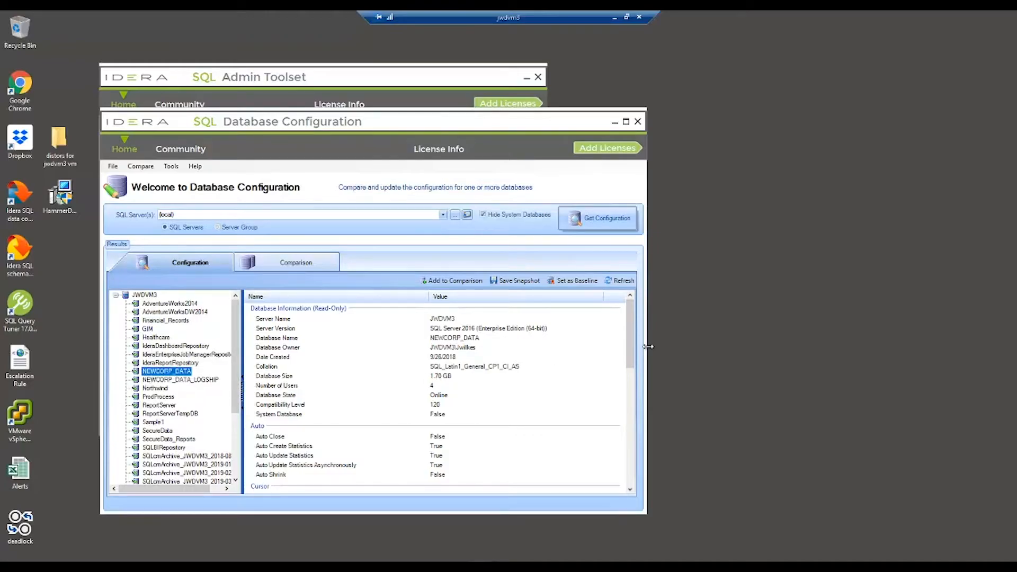
mouse_move(634, 357)
left_mouse_down()
mouse_move(626, 454)
mouse_move(630, 339)
left_mouse_up()
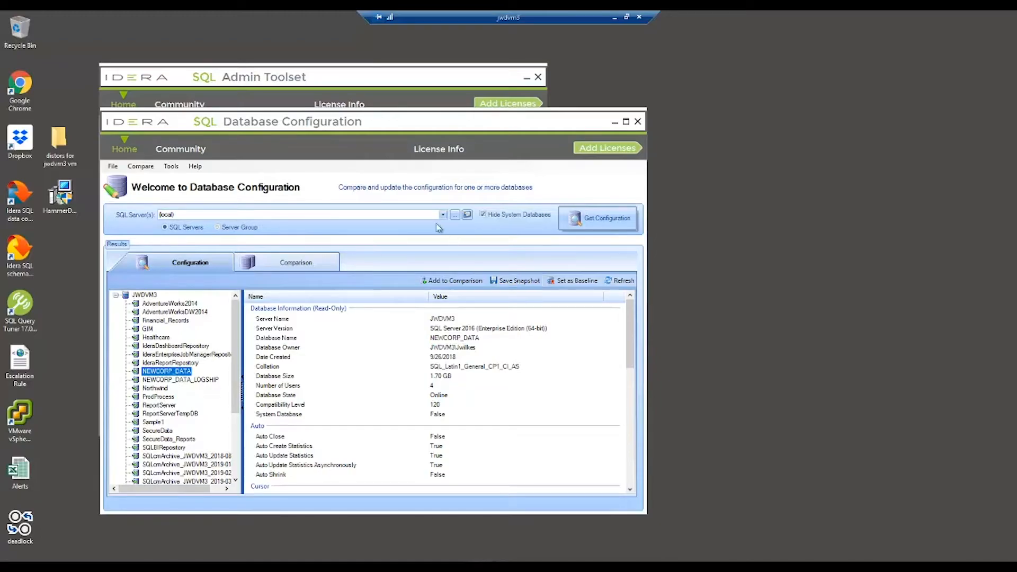
- Compare the Healthcare and SecureData databases in a comparison report down to their recovery settings, and close Database Configuration
left_click(295, 263)
left_click(238, 283)
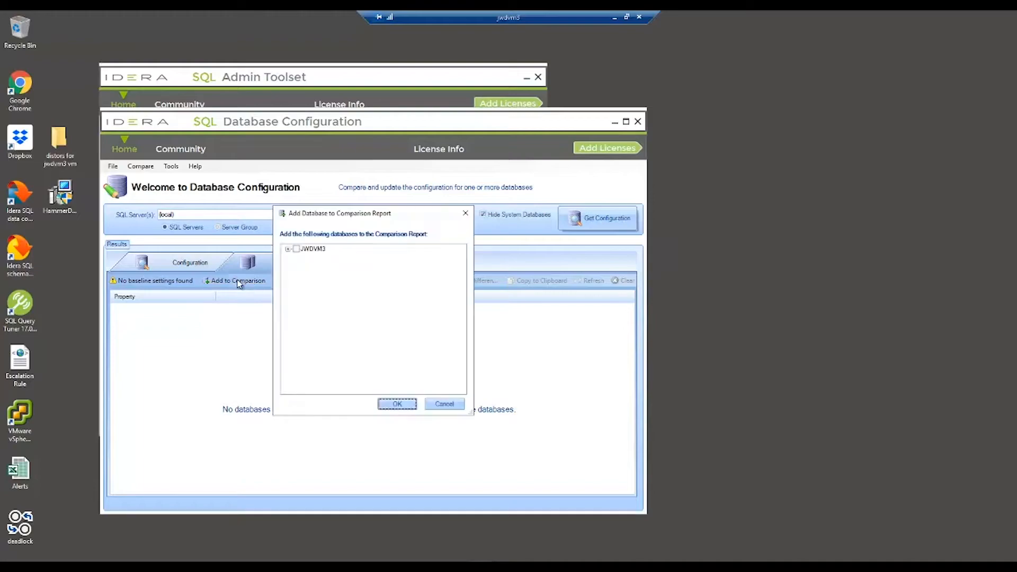
left_click(288, 249)
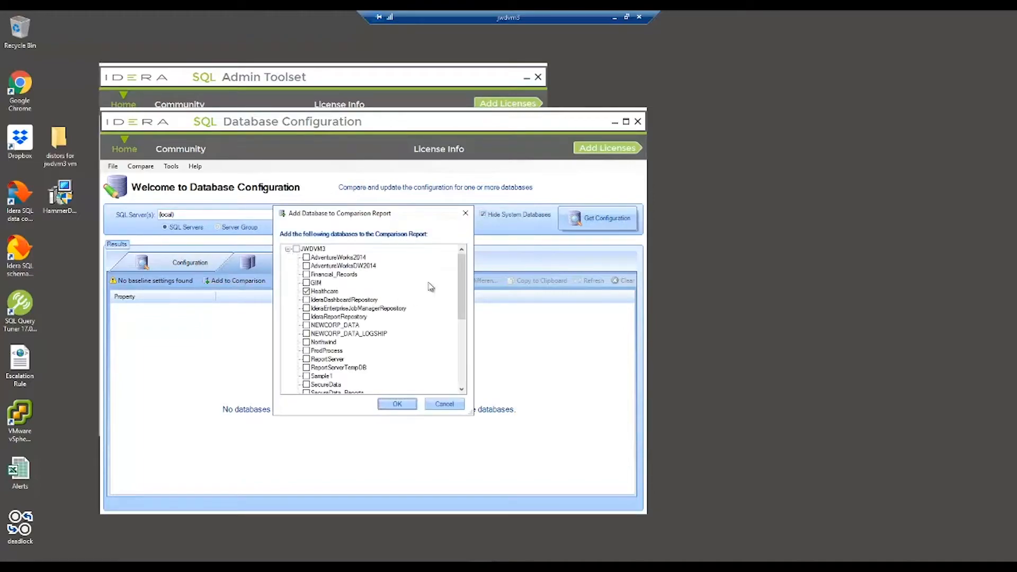
left_click_drag(463, 286, 468, 374)
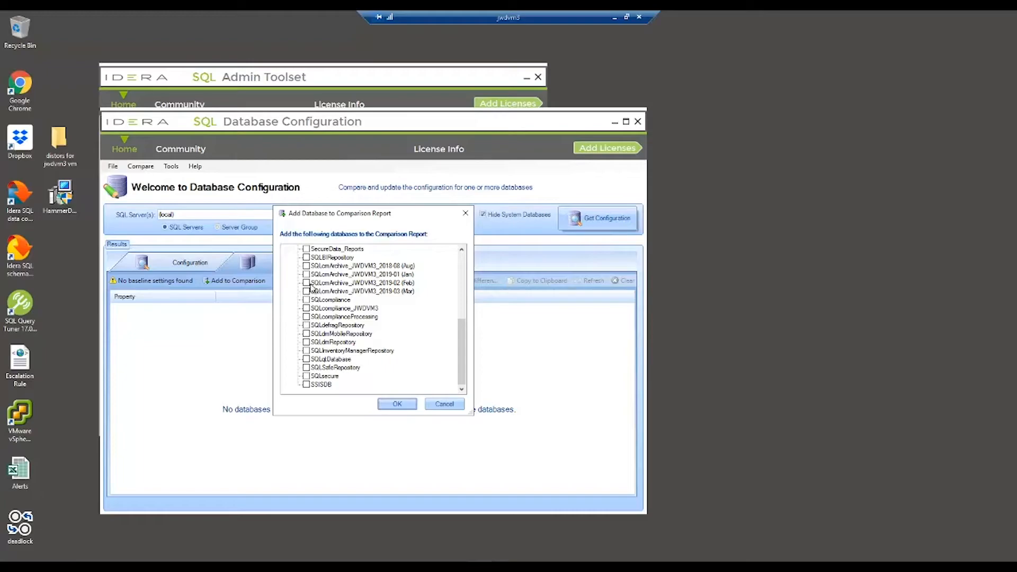
left_click(406, 406)
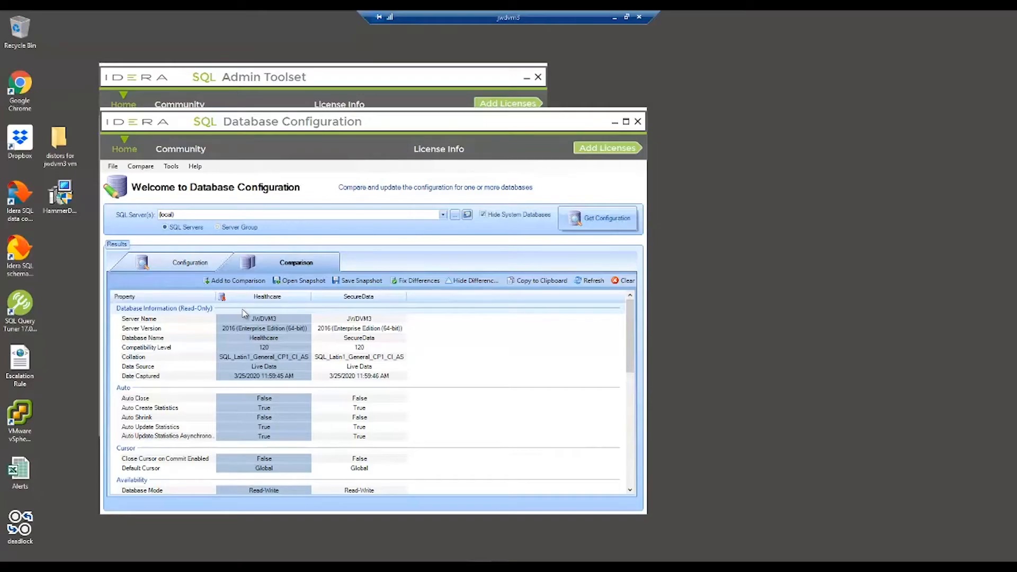
left_click_drag(630, 331, 630, 423)
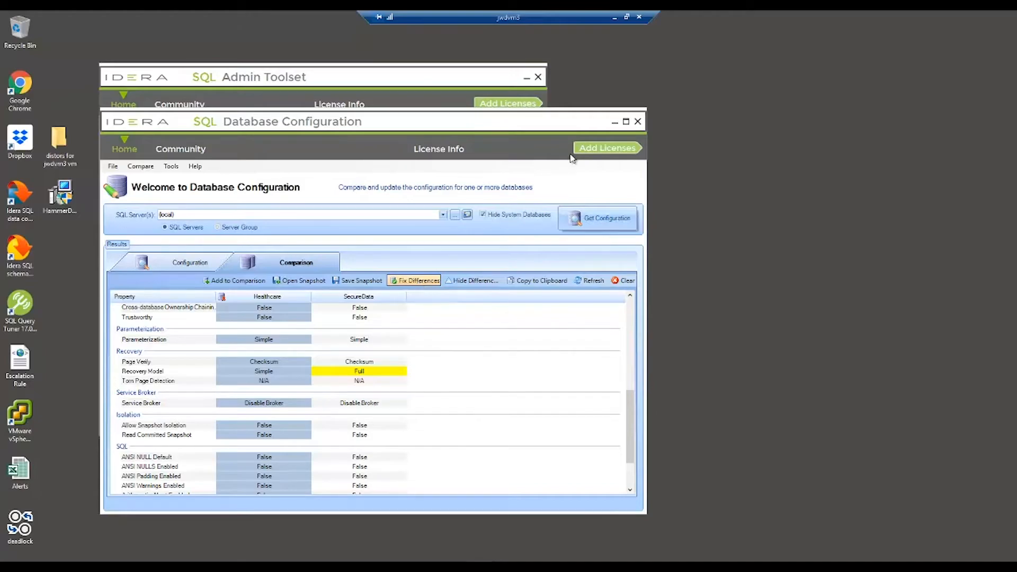
left_click(638, 122)
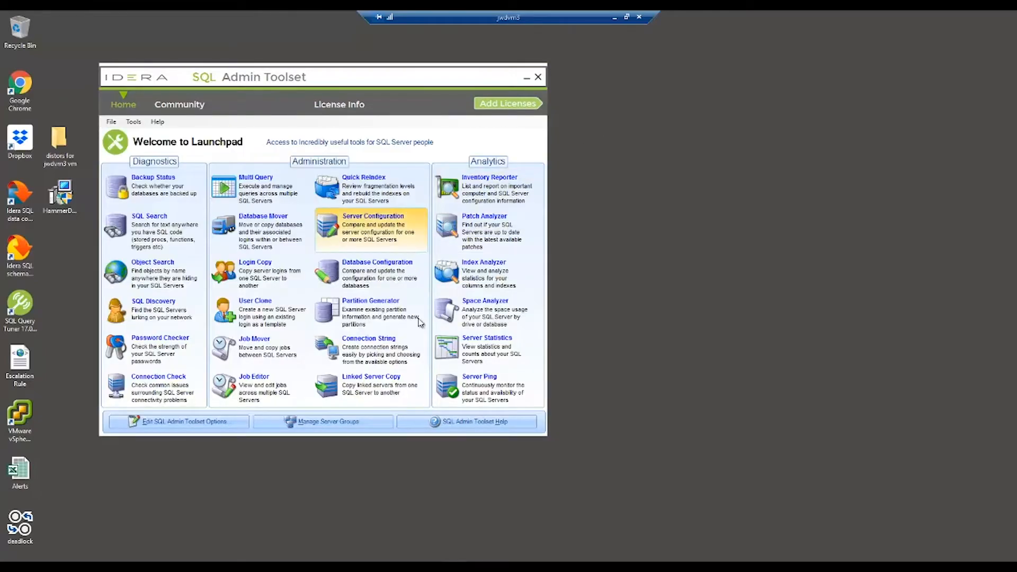
- Load Server Statistics for the (local) SQL Server, expand its databases and logins, and list the SQL Server Agent jobs
left_click(484, 344)
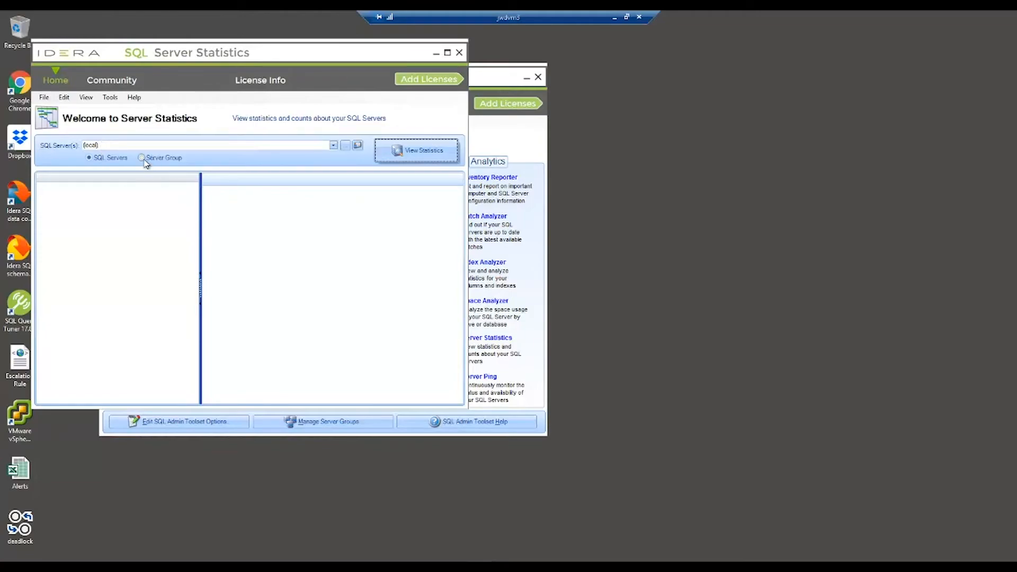
left_click(430, 153)
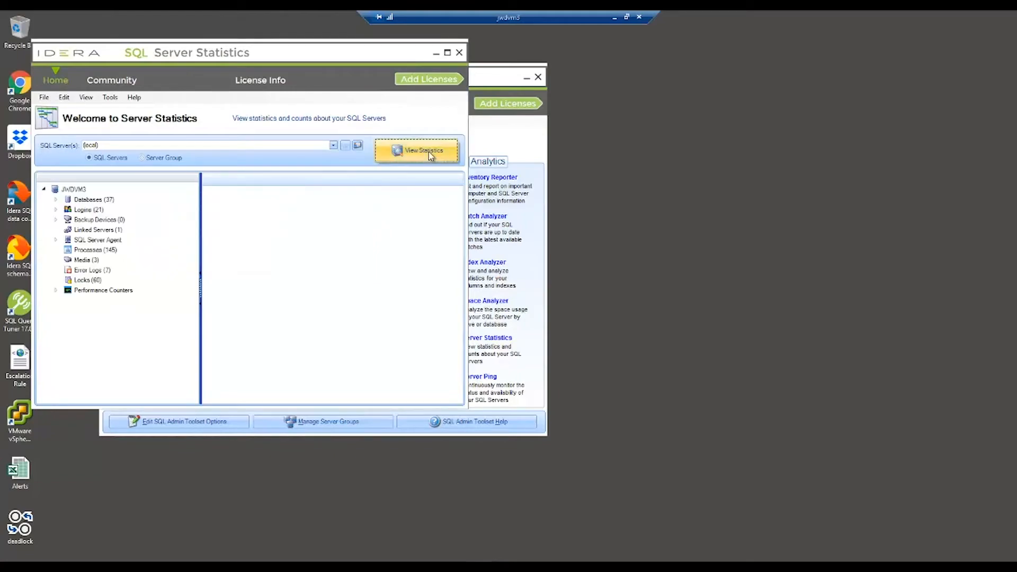
left_click(57, 200)
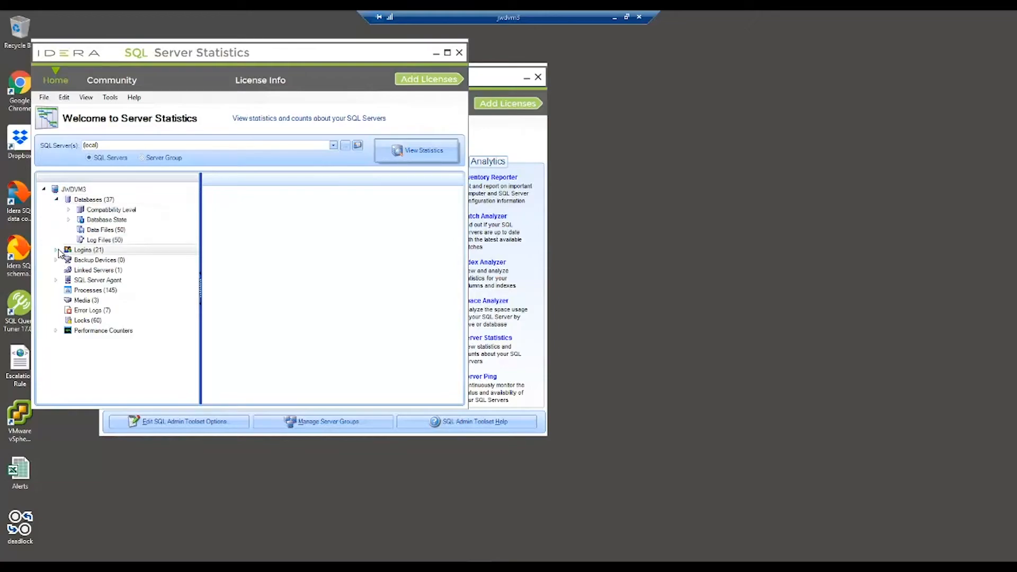
left_click(56, 249)
left_click(57, 292)
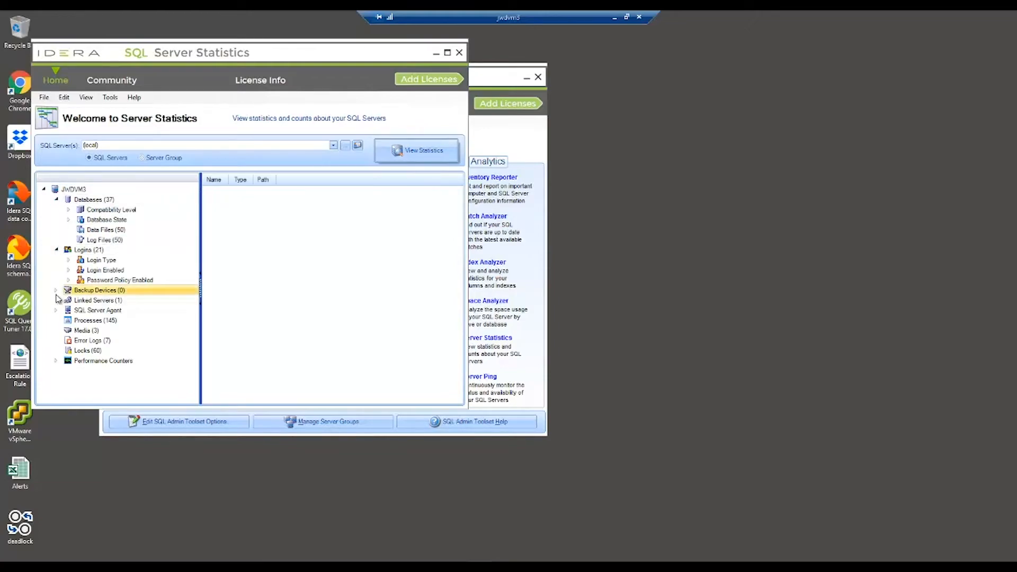
left_click(56, 311)
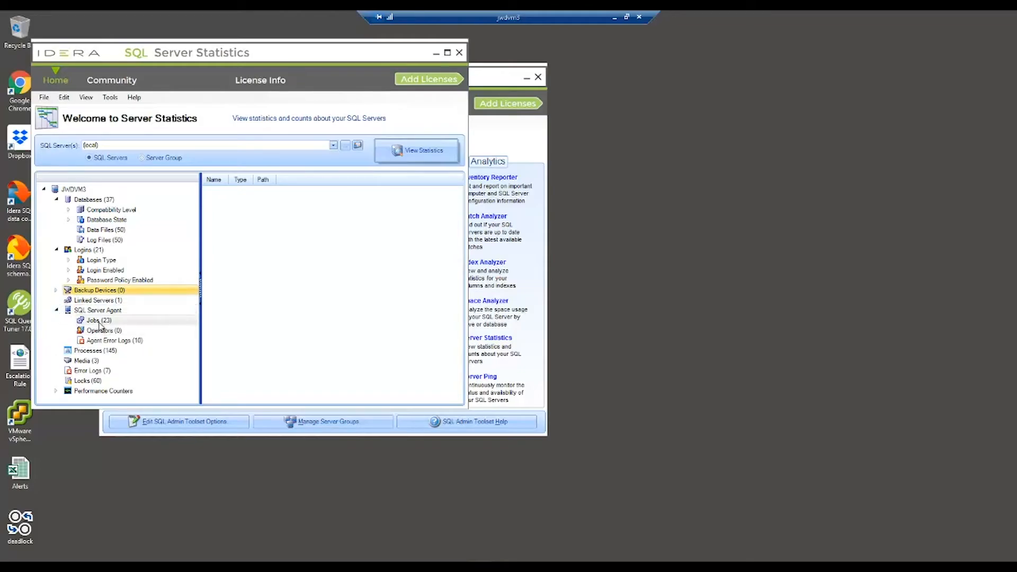
left_click(98, 321)
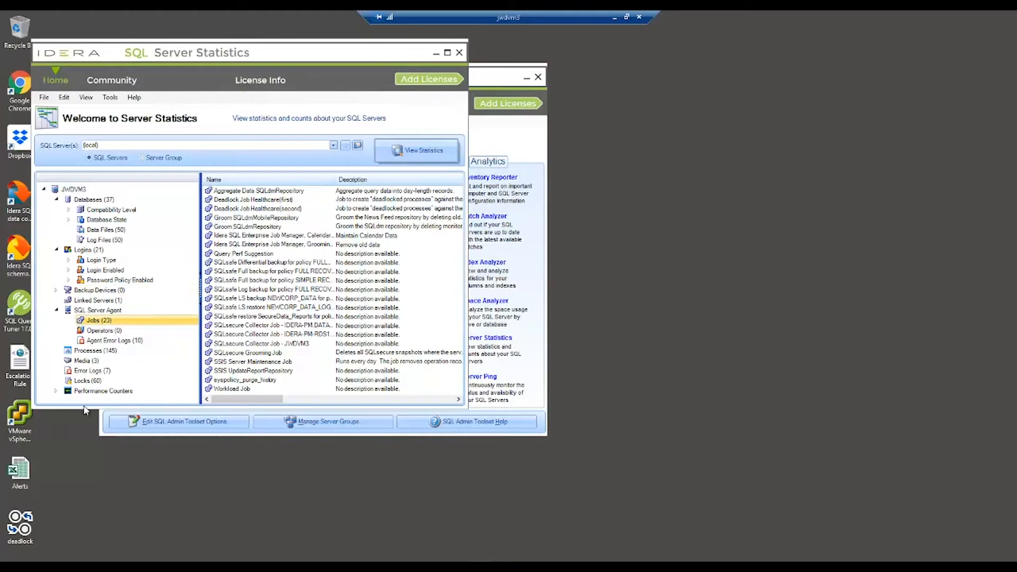
- View the External Scripts values under the server's performance counters, and close Server Statistics
left_click(58, 391)
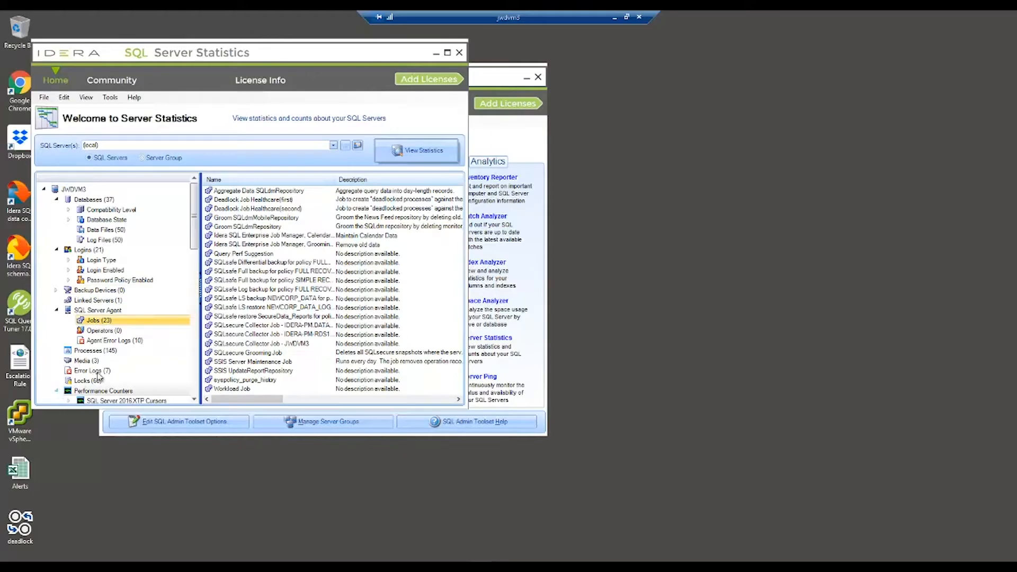
scroll(195, 278, "down", 3)
scroll(195, 279, "down", 10)
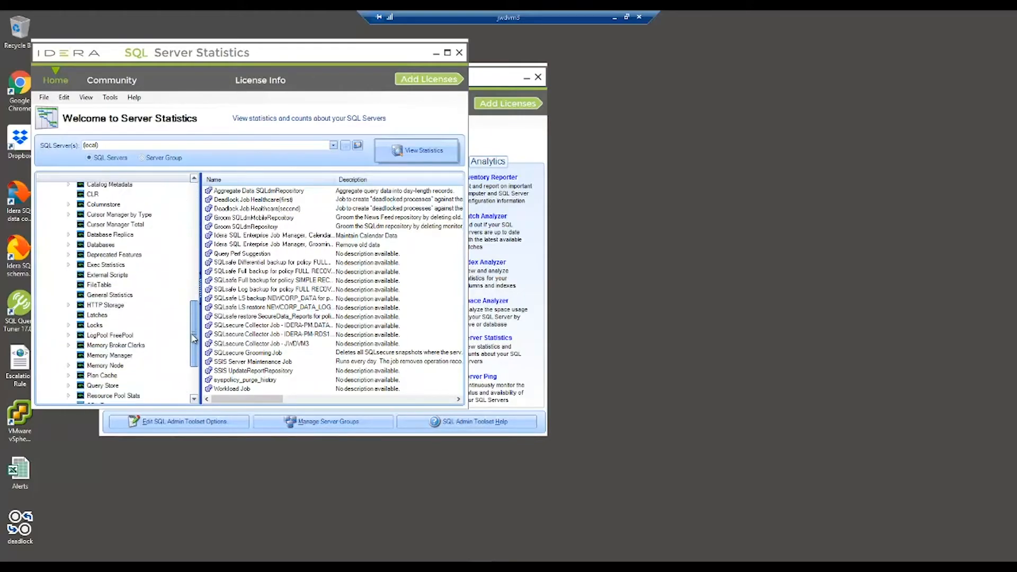
left_click(115, 275)
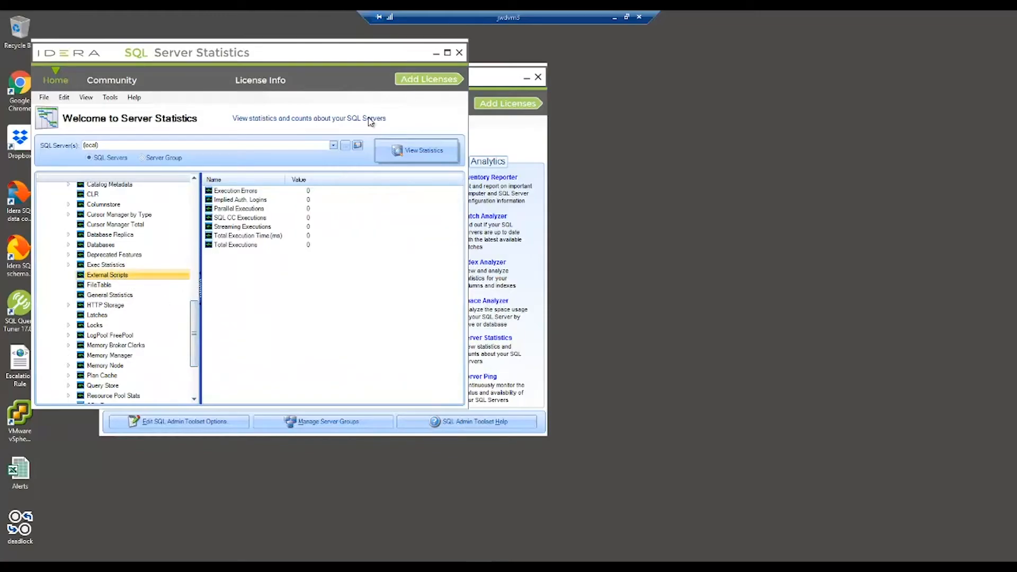
left_click(460, 53)
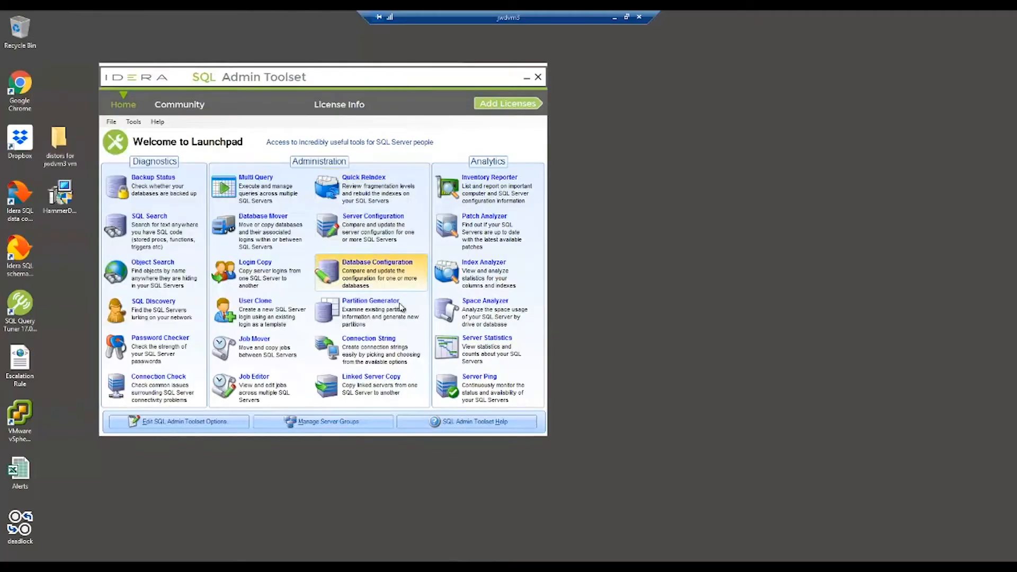
- Load the space statistics of the (local) SQL Server in Space Analyzer and inspect the database files on disks C and Z
left_click(505, 315)
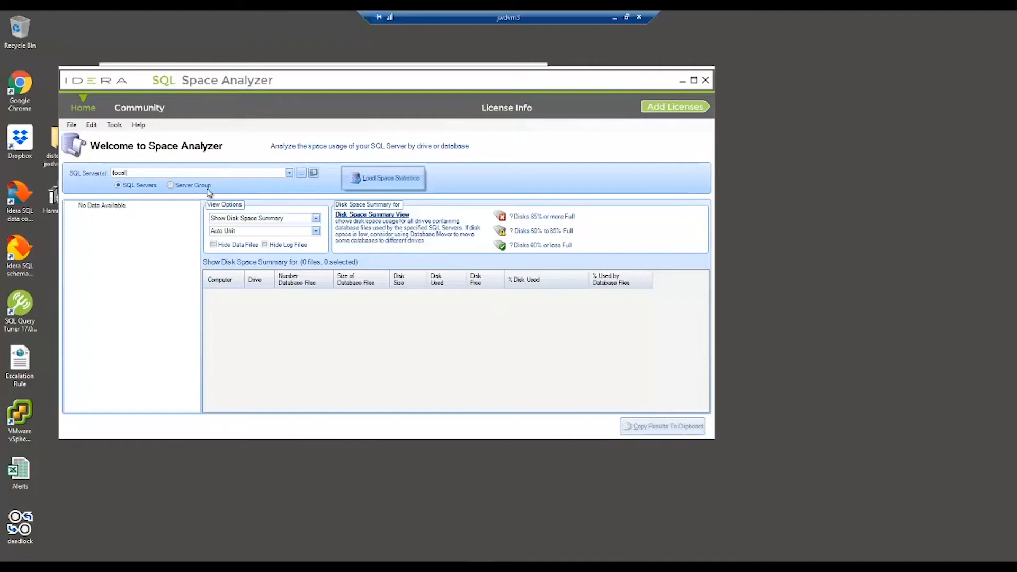
left_click(387, 181)
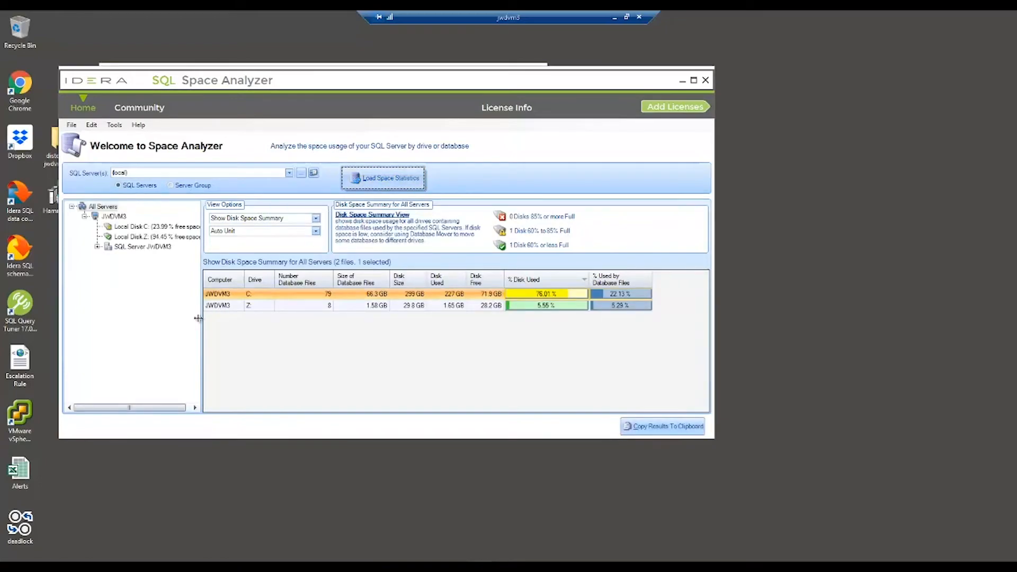
left_click(149, 229)
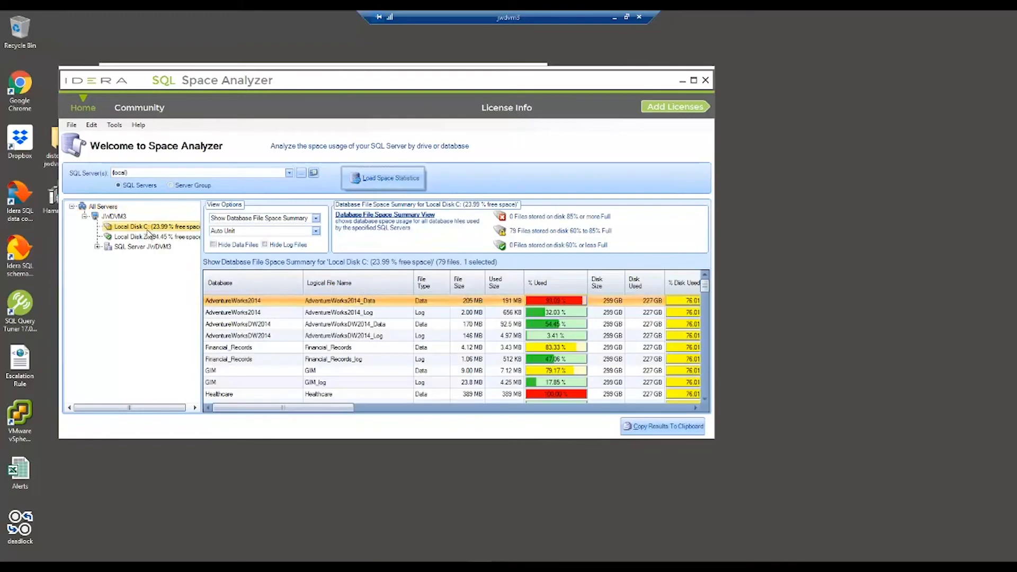
left_click(150, 237)
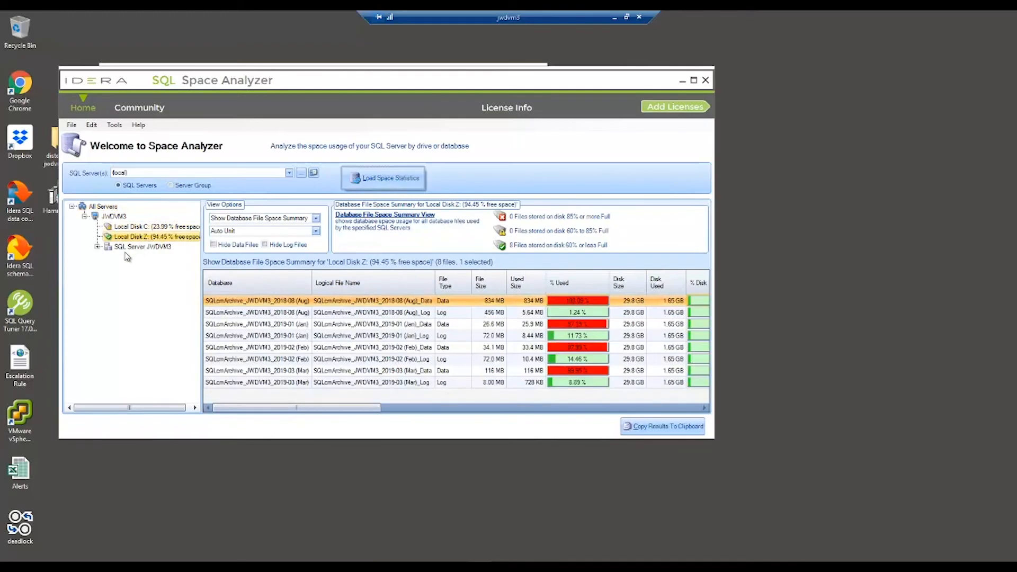
- View the file space summary of the Healthcare database on SQL Server JWDVM3, and close Space Analyzer
left_click(97, 248)
left_click(141, 298)
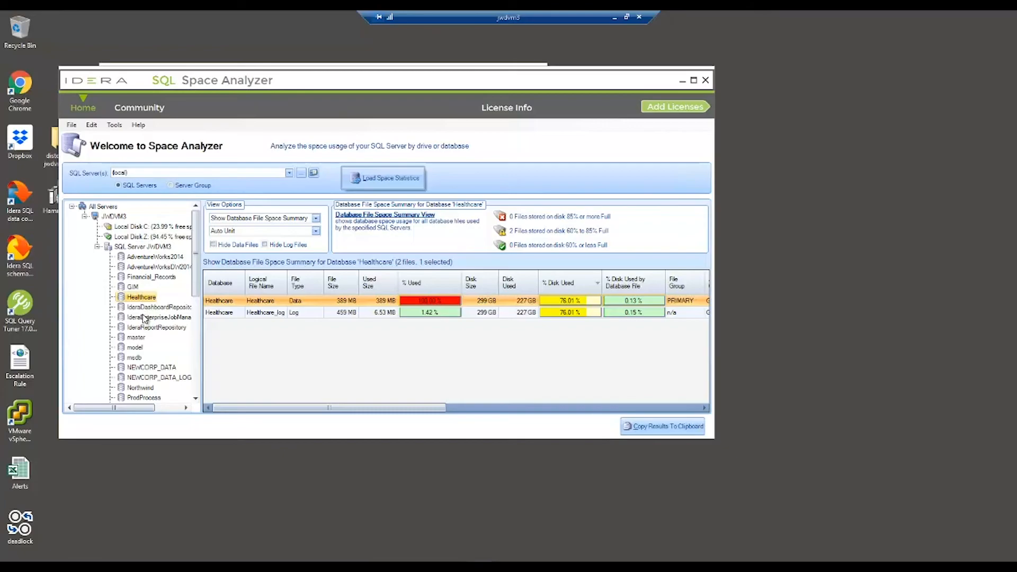
left_click(706, 80)
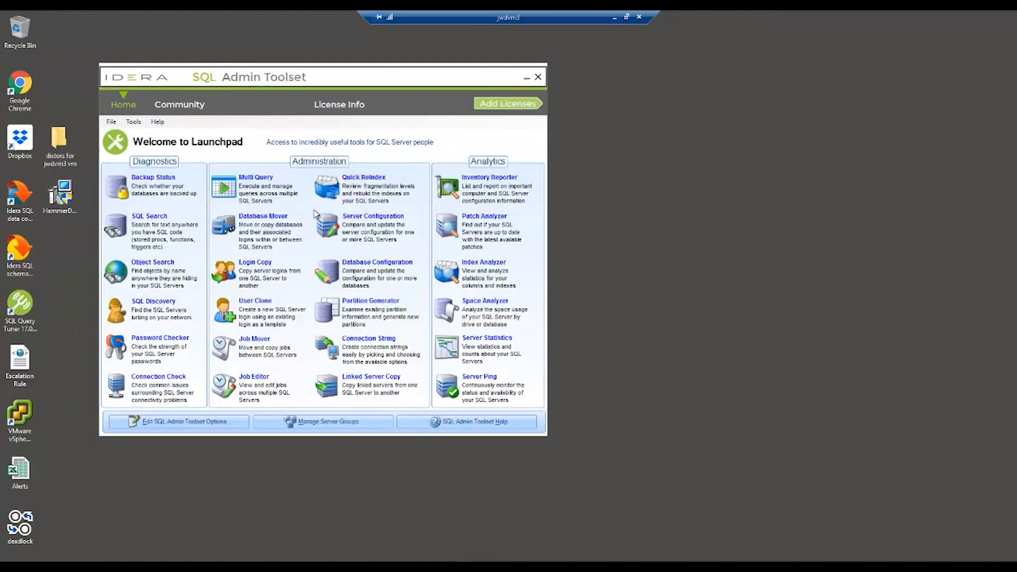